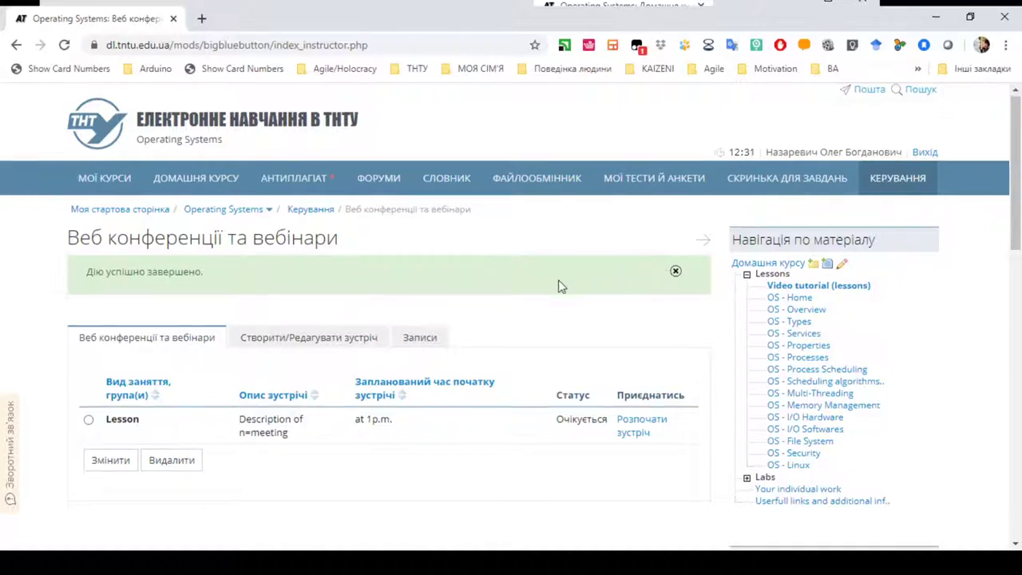
- Scroll the course page and highlight the Lesson's Очікується status
scroll(415, 266, "down", 1)
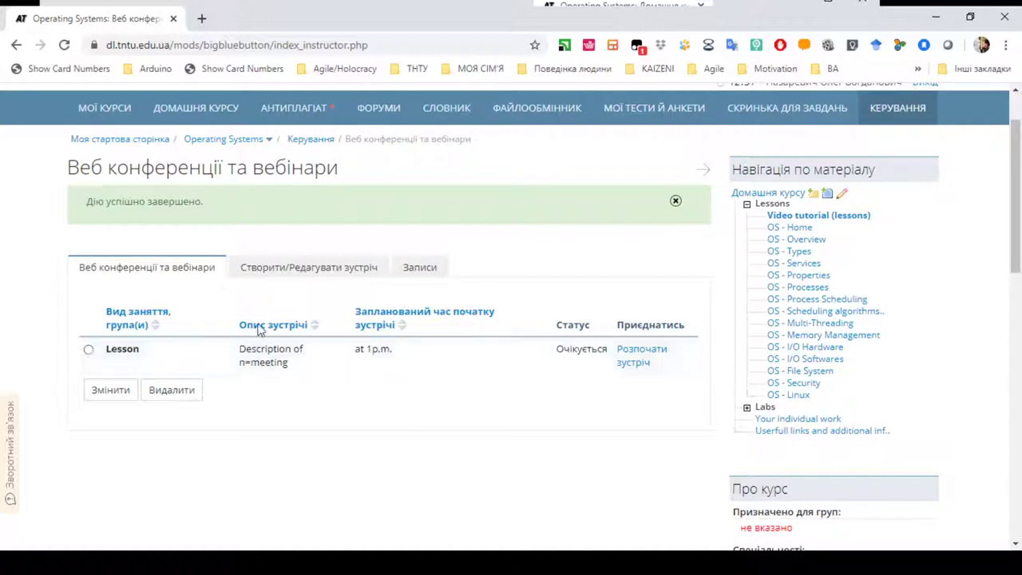
scroll(444, 258, "up", 1)
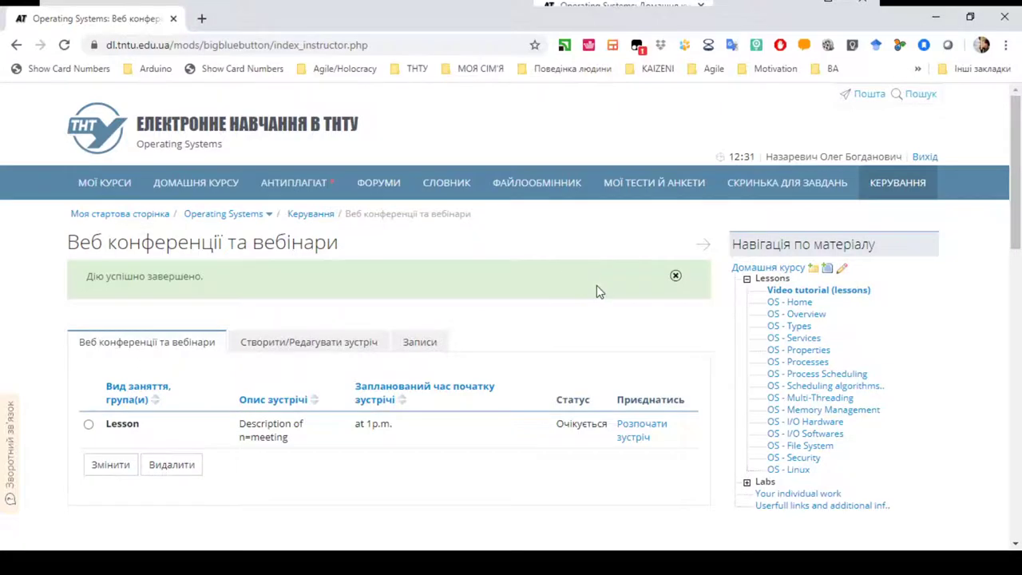
scroll(596, 286, "down", 3)
scroll(667, 347, "down", 4)
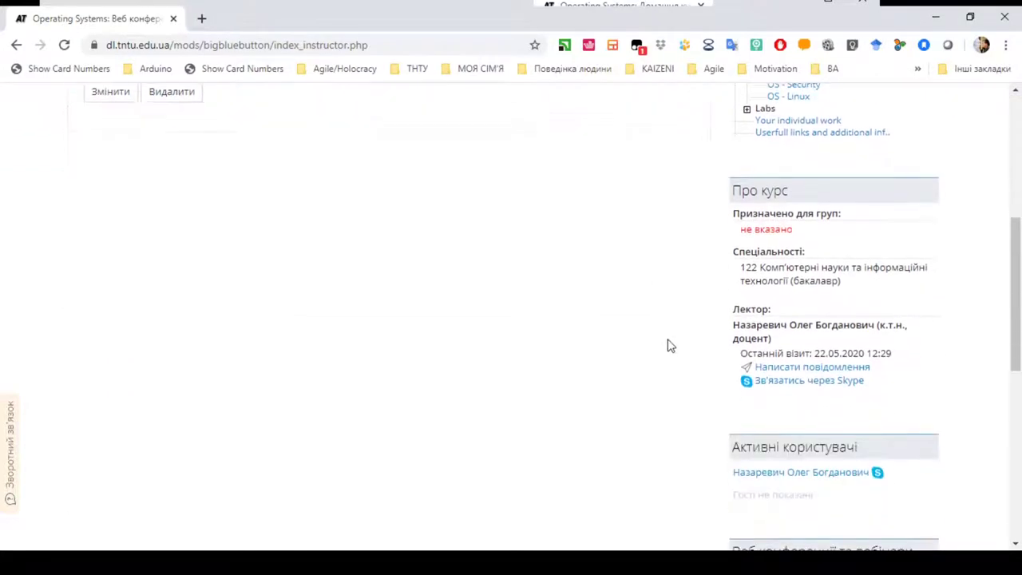
scroll(667, 352, "down", 1)
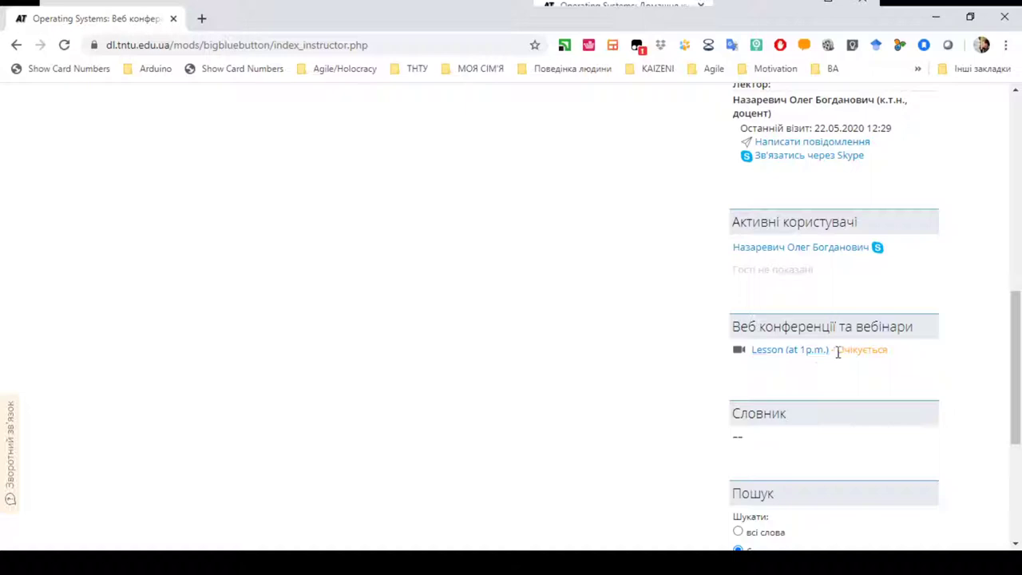
left_click_drag(843, 357, 892, 364)
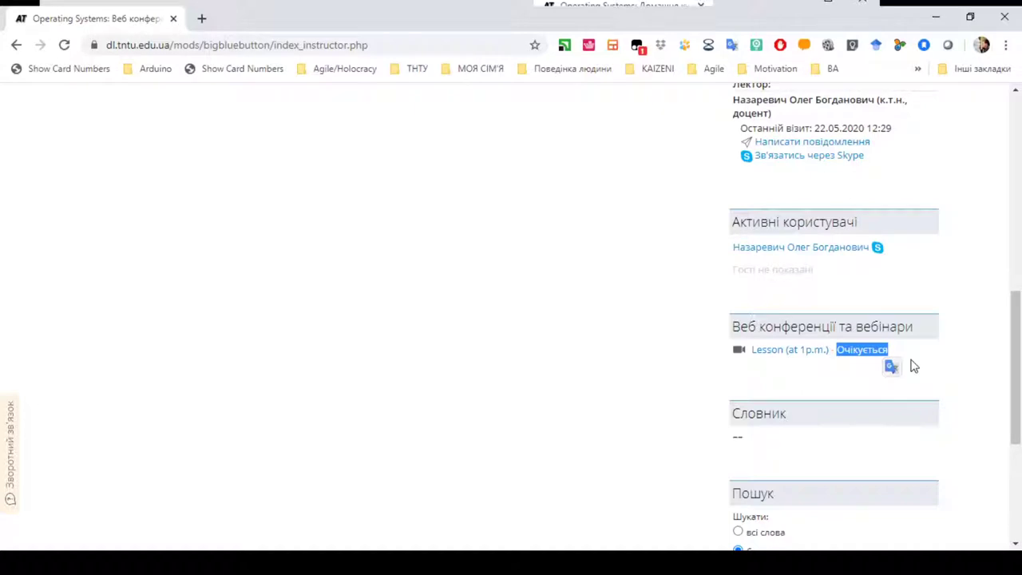
scroll(525, 243, "up", 3)
scroll(511, 250, "up", 3)
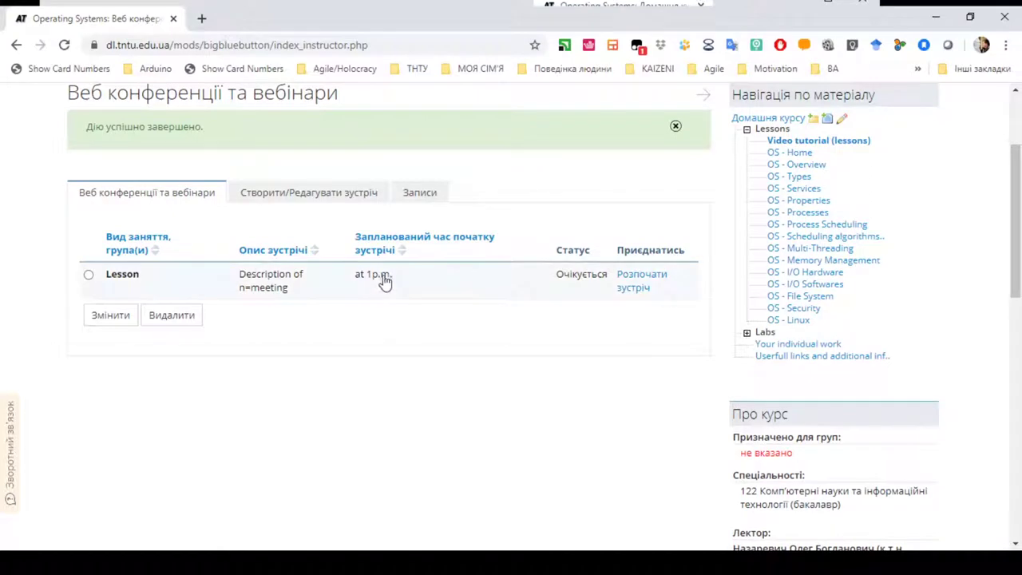
- Start the Lesson meeting and join audio by microphone, confirming the echo test
left_click(641, 279)
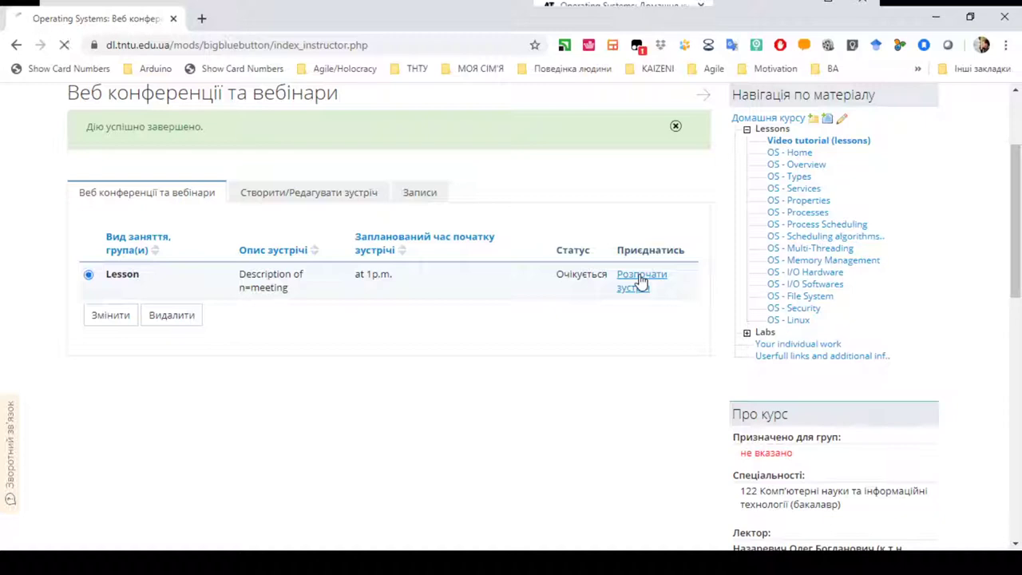
scroll(381, 373, "down", 3)
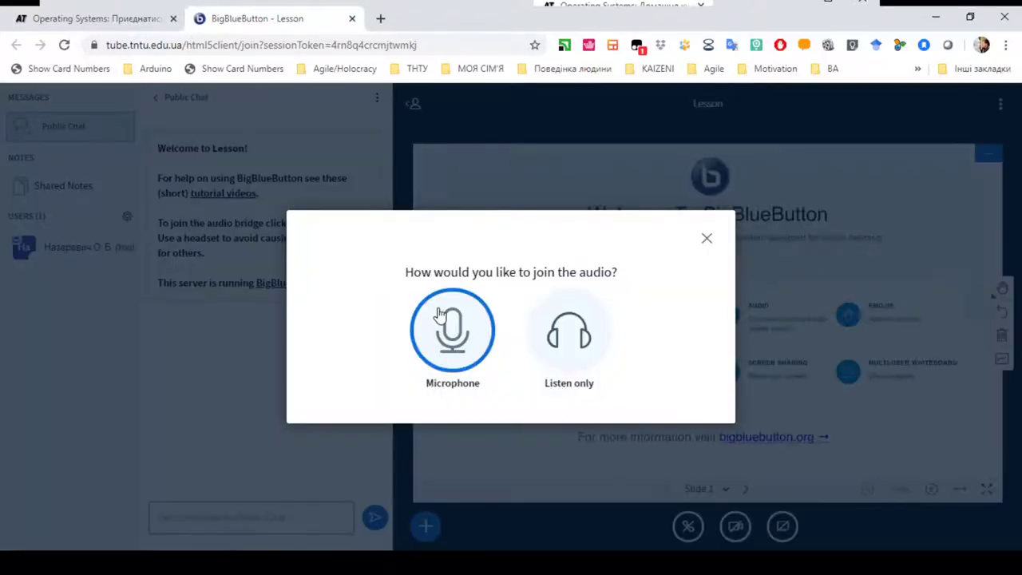
left_click(449, 324)
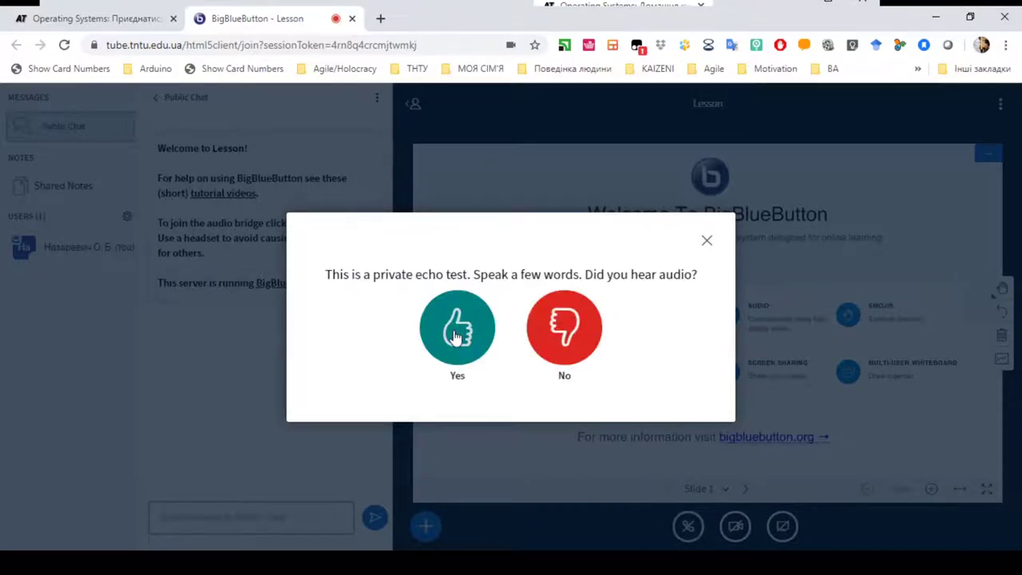
left_click(453, 337)
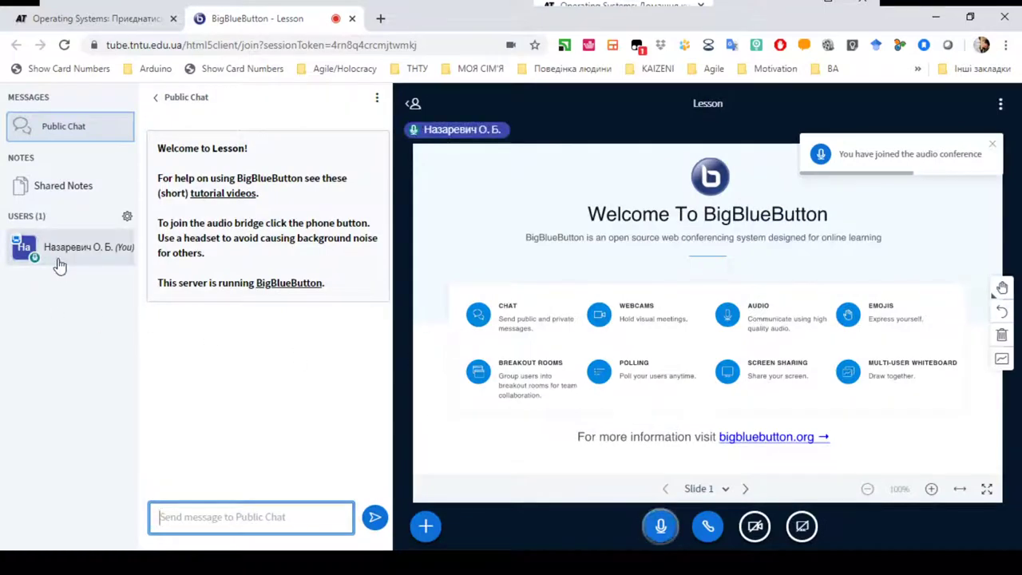
- Back on the Operating Systems course home, highlight the Lesson's Проходить status in the sidebar
left_click(153, 20)
scroll(250, 126, "up", 3)
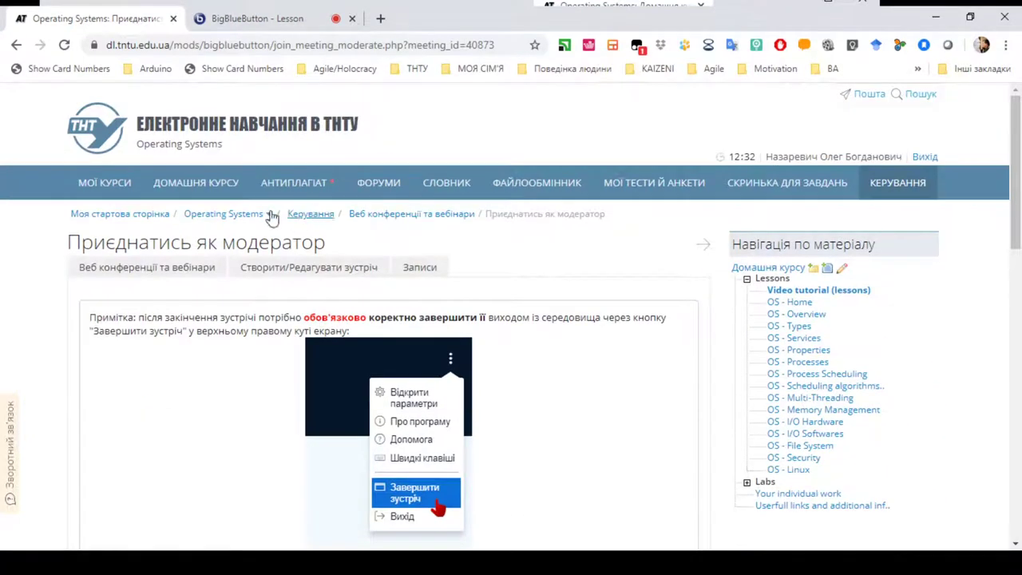
left_click(240, 214)
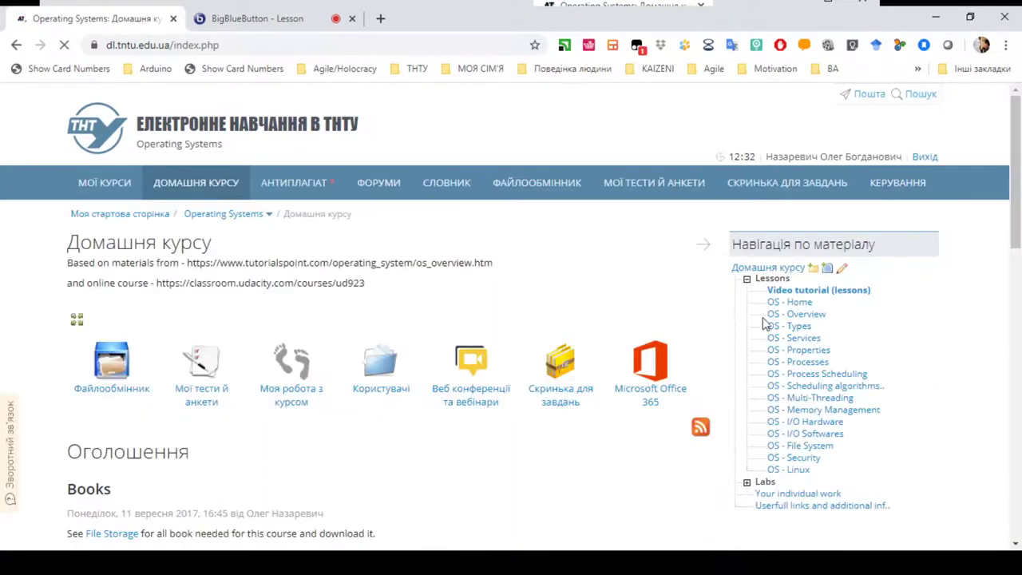
scroll(767, 323, "down", 4)
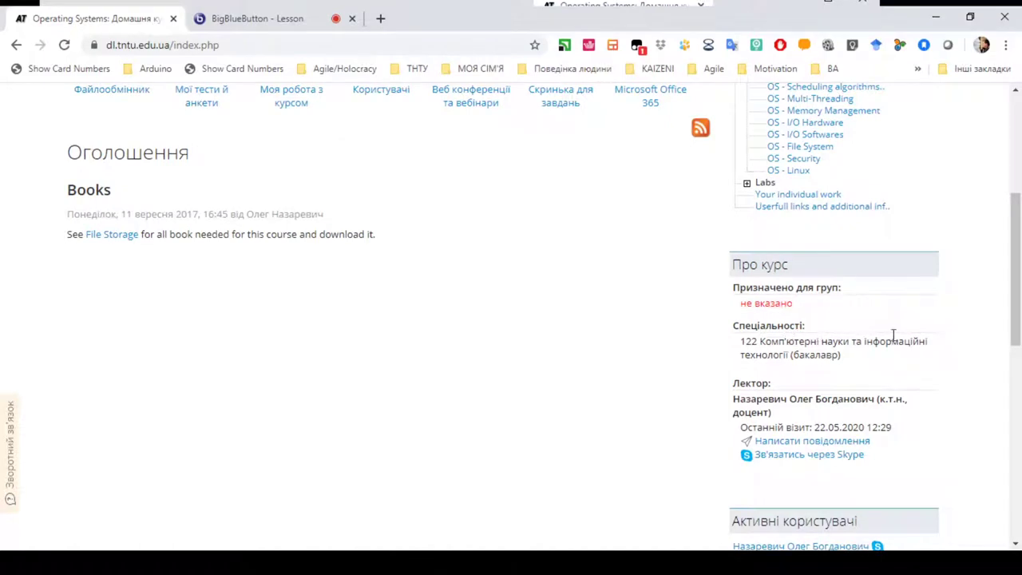
scroll(899, 339, "down", 1)
scroll(902, 342, "down", 2)
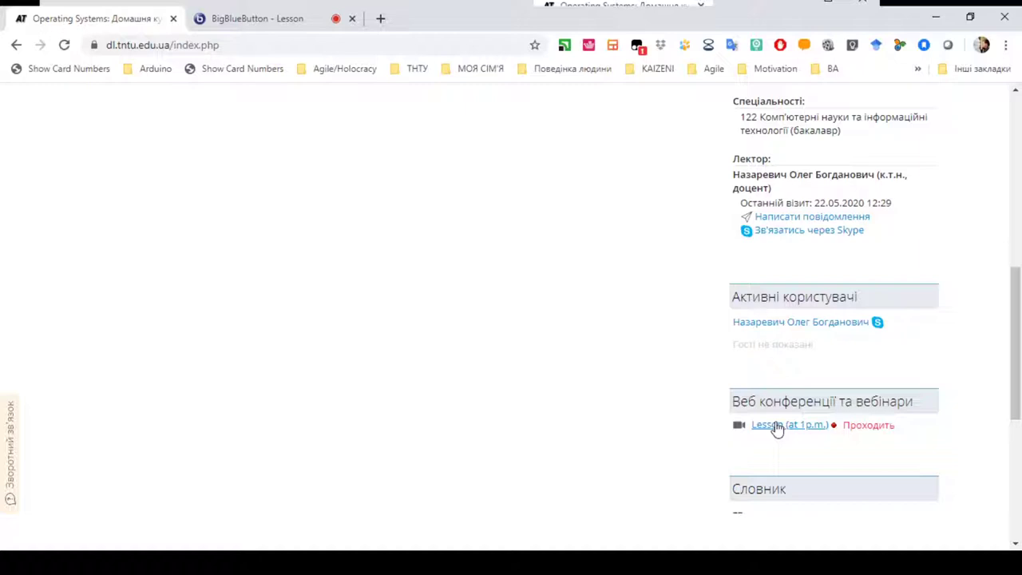
left_click_drag(842, 428, 885, 434)
- Send 'Hi' in the Lesson's public chat
left_click(312, 19)
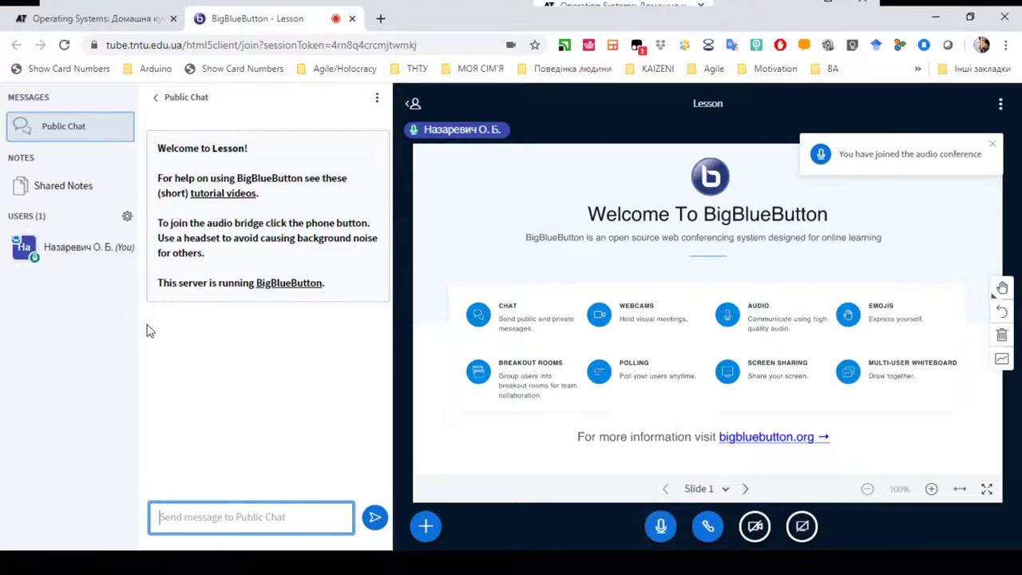
type("Hi")
key("Return")
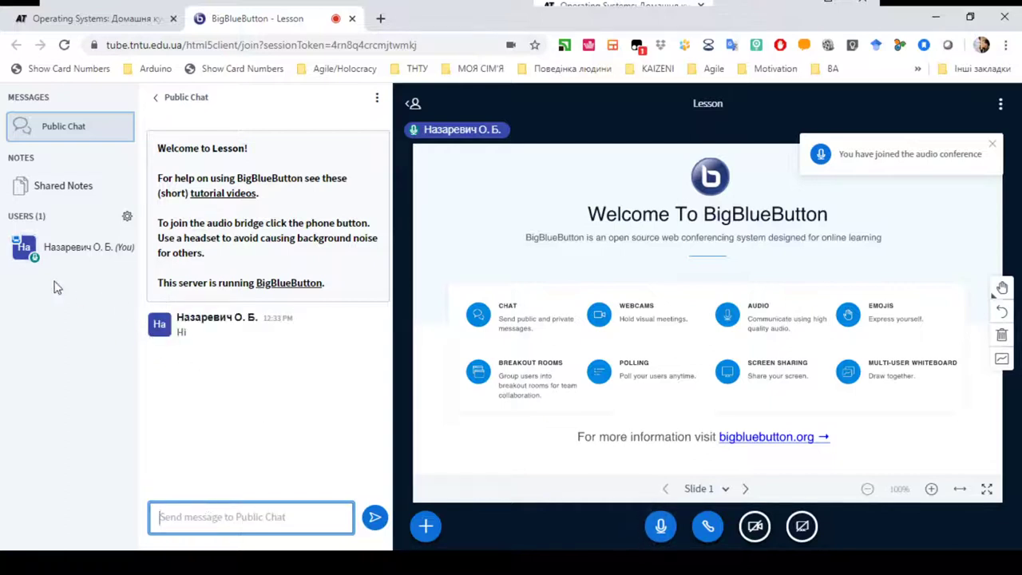
- Mute then unmute your own microphone, and advance the presentation to Slide 2
left_click(44, 265)
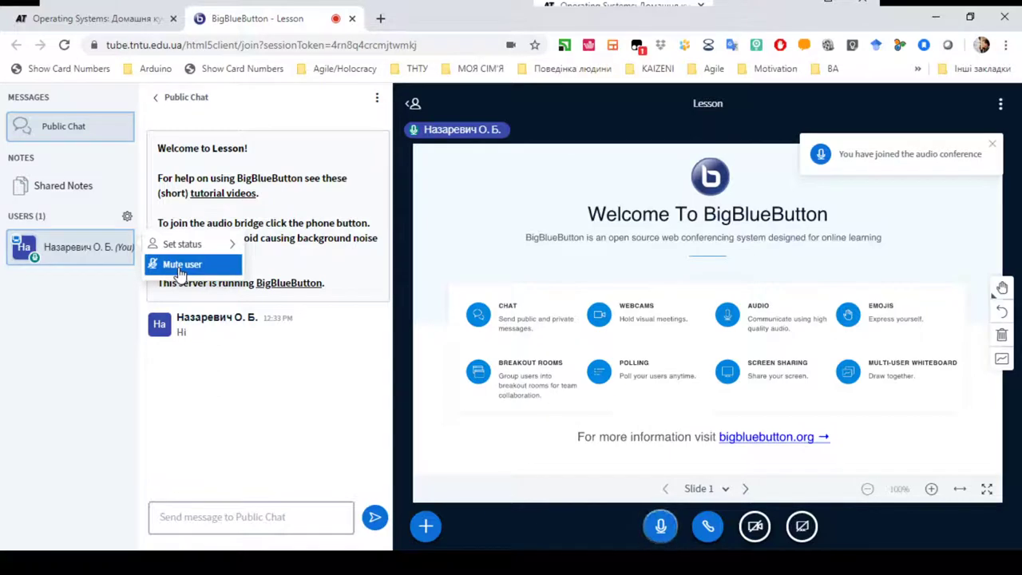
left_click(180, 265)
left_click(44, 267)
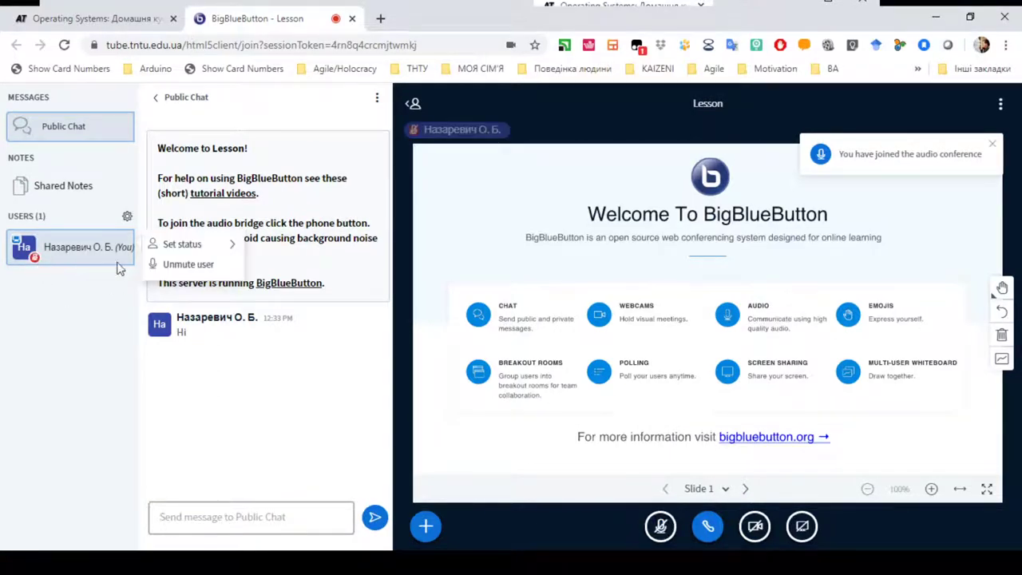
left_click(171, 265)
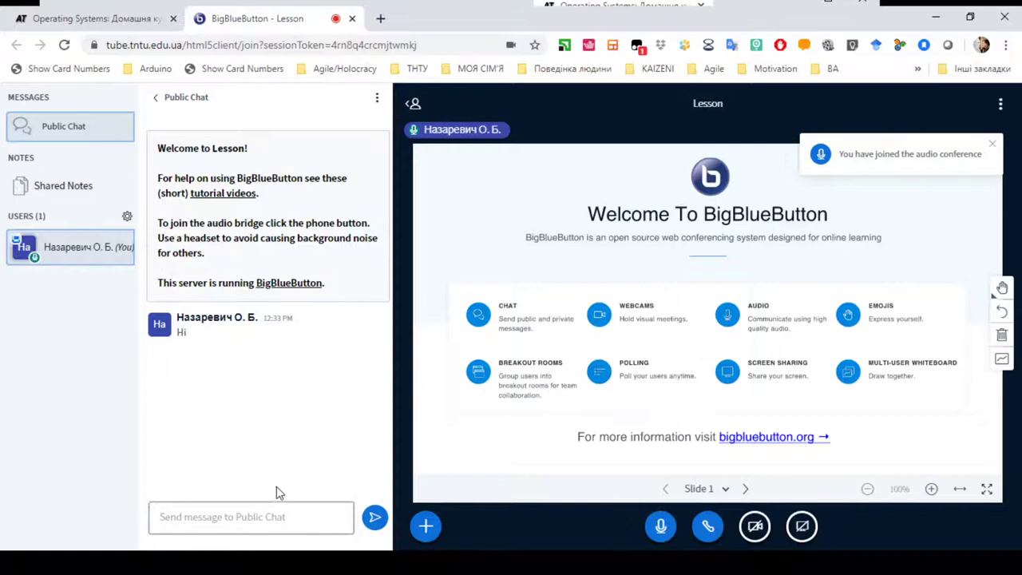
left_click(268, 517)
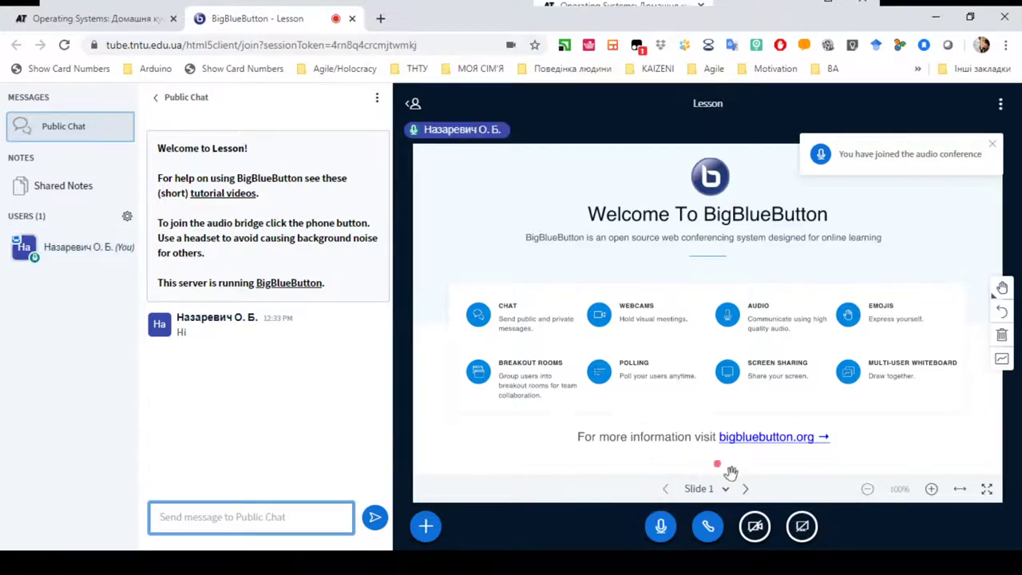
left_click(747, 490)
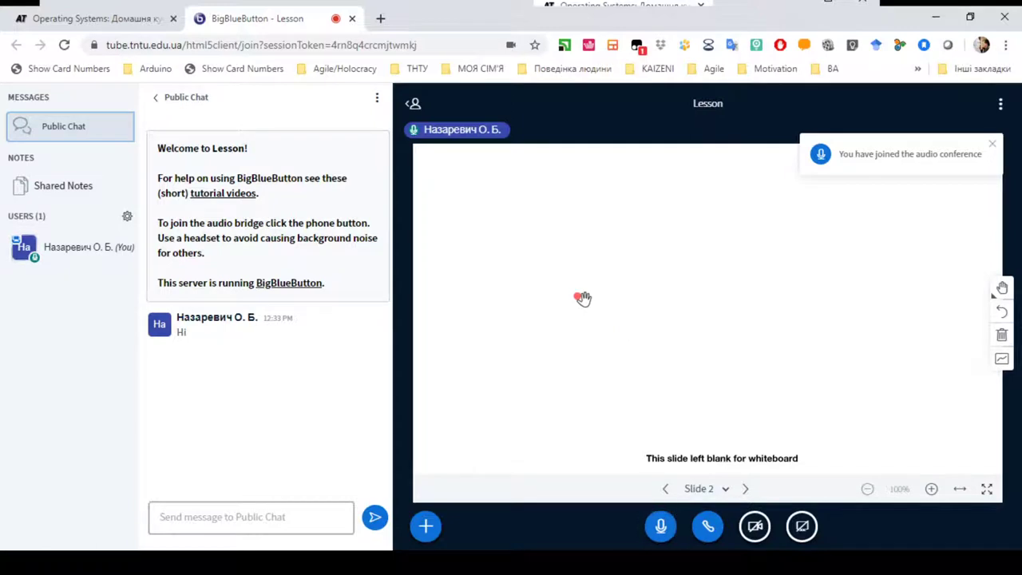
- Dismiss the audio-conference toast and browse Set status without choosing one
left_click(991, 144)
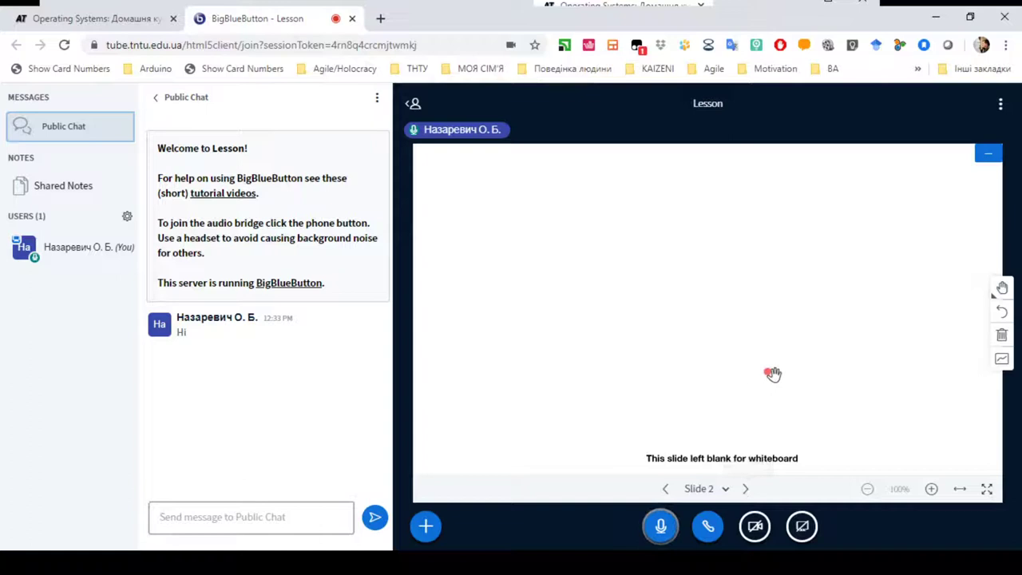
left_click(79, 254)
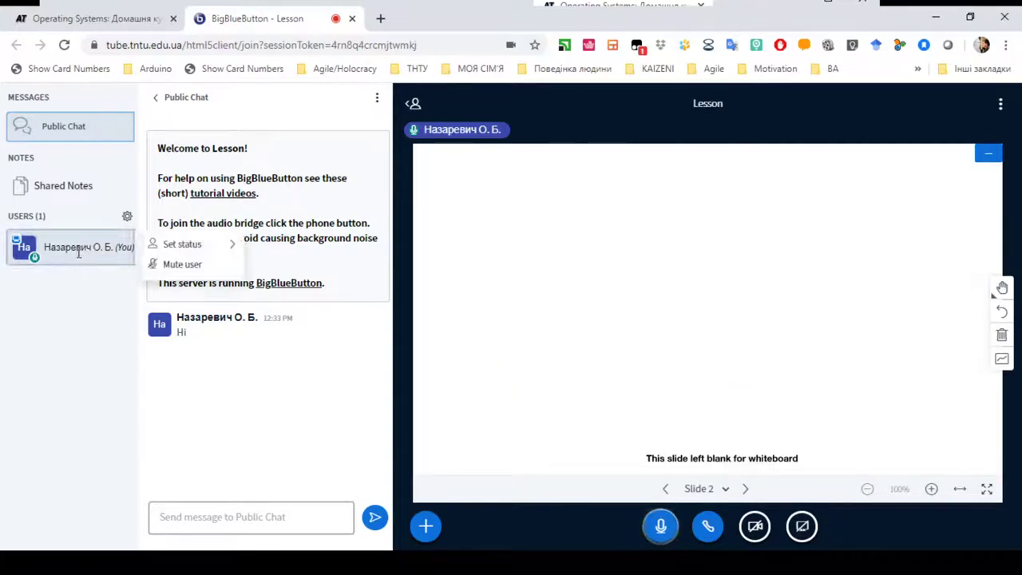
left_click(184, 247)
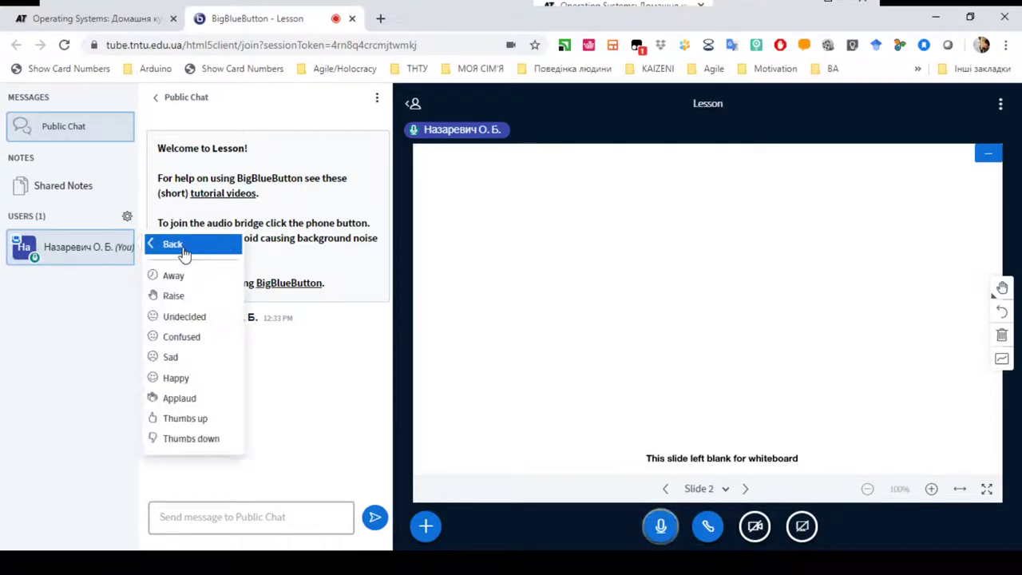
left_click(80, 263)
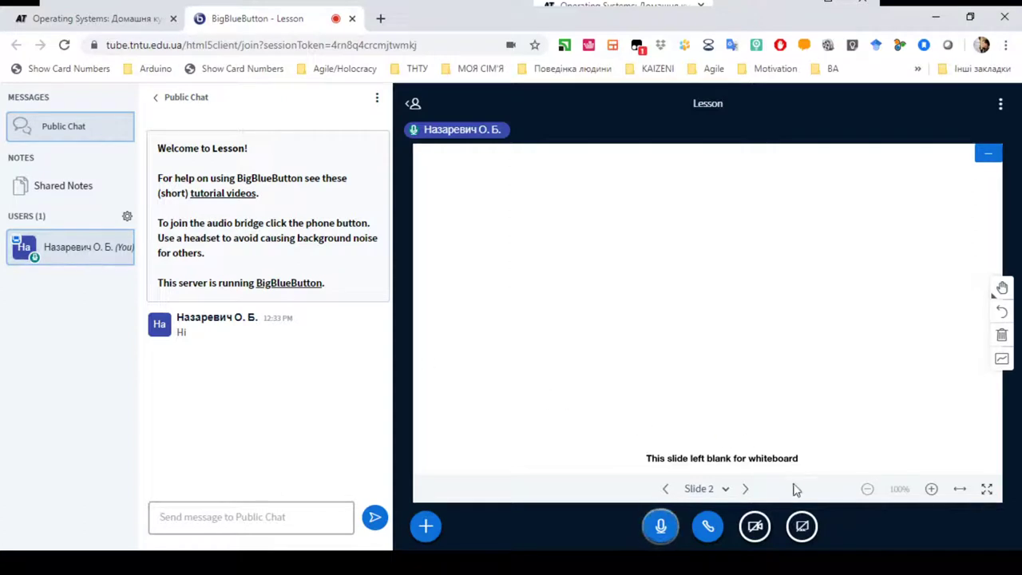
- Share Екран 1 with the Lesson room
left_click(802, 526)
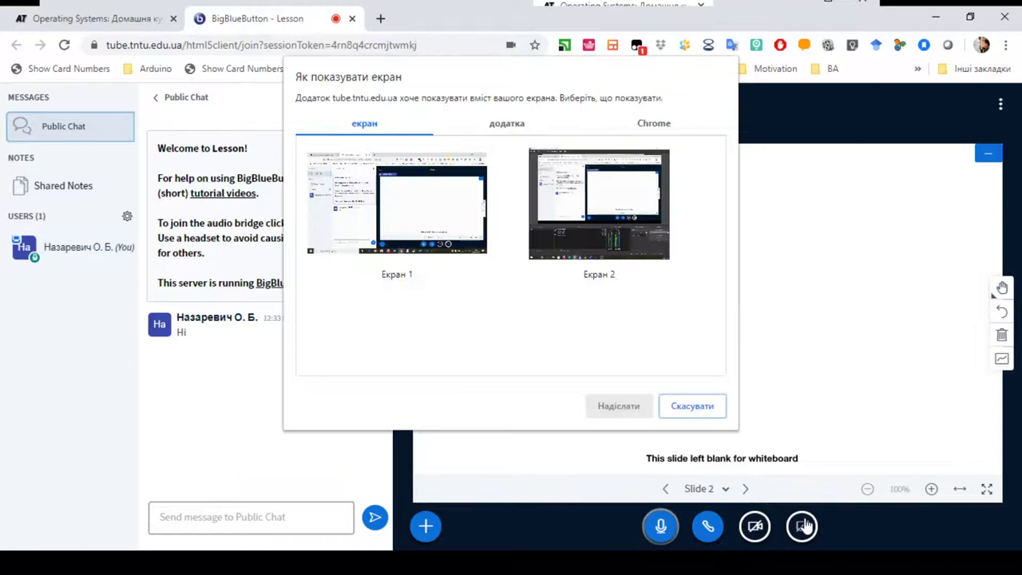
left_click(397, 212)
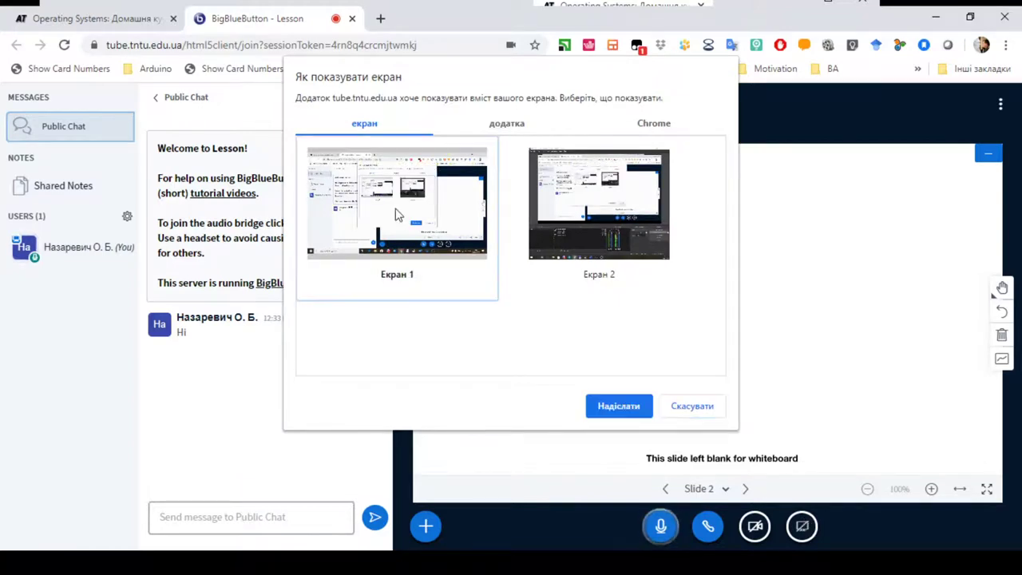
left_click(609, 408)
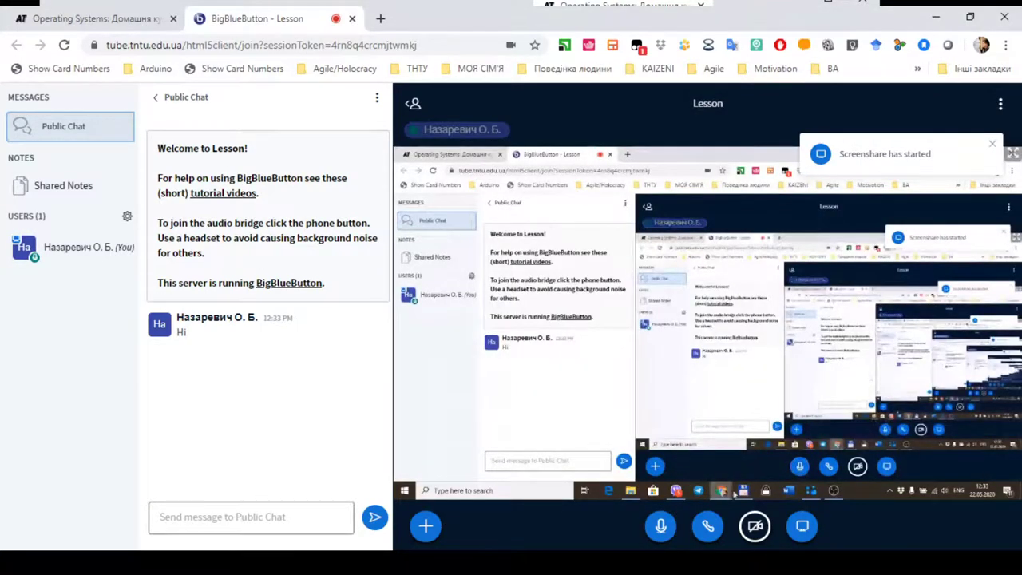
- Type a short 'Lab report' heading into the blank Word document during the share
left_click(791, 490)
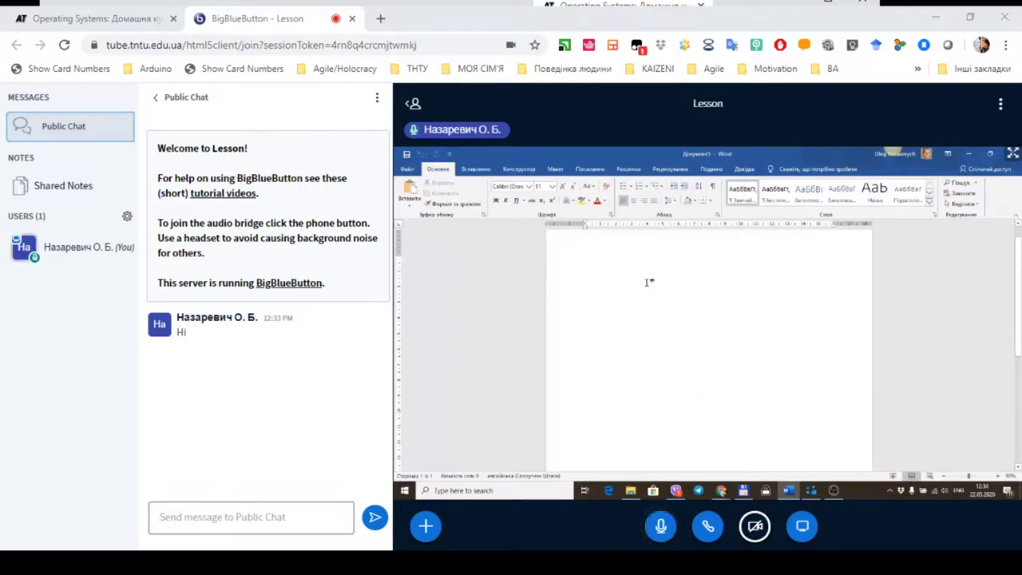
type("на")
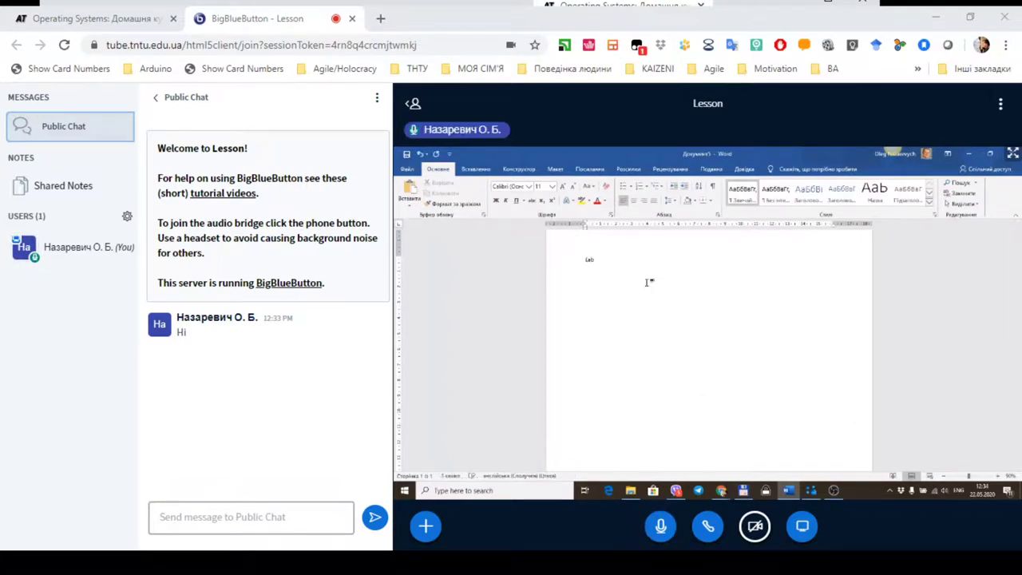
type(" peroti")
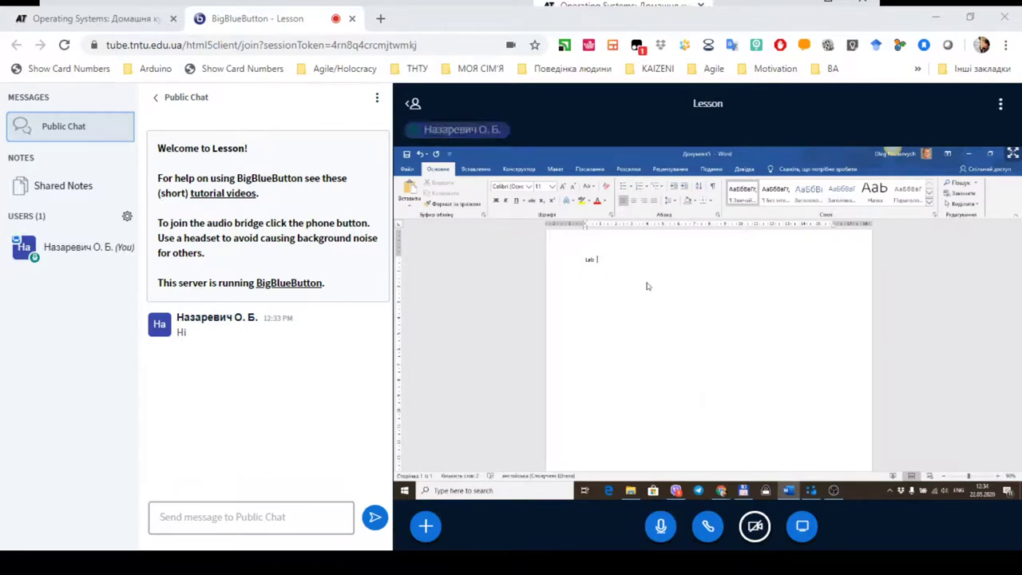
key("BackSpace")
type("po")
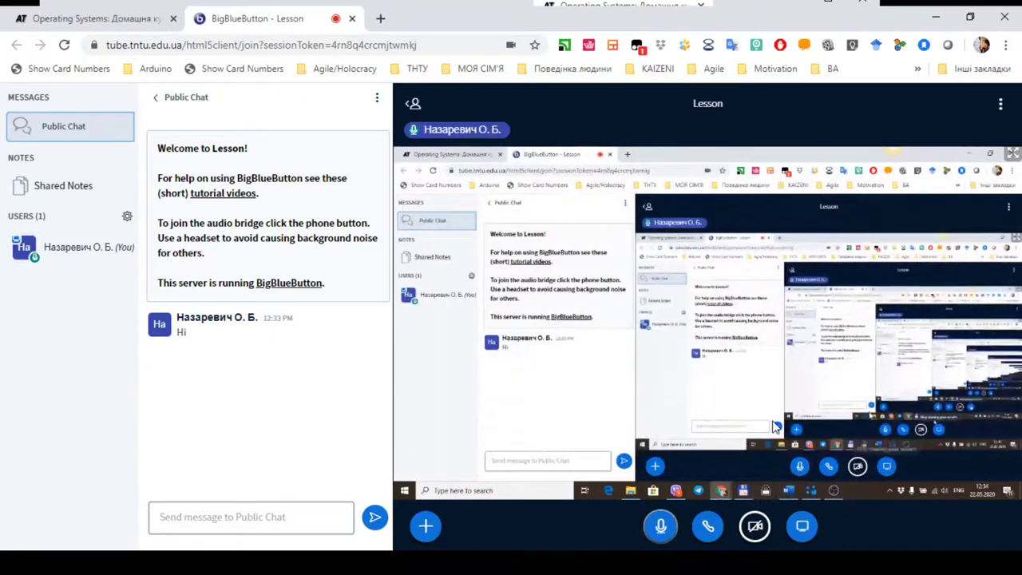
- Stop the screen share, returning to blank Slide 2
left_click(803, 527)
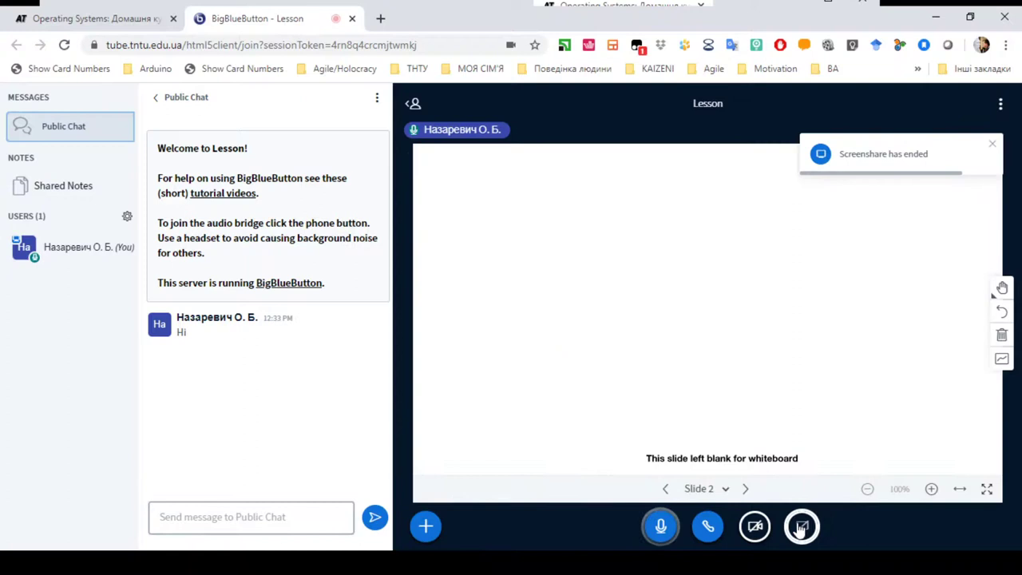